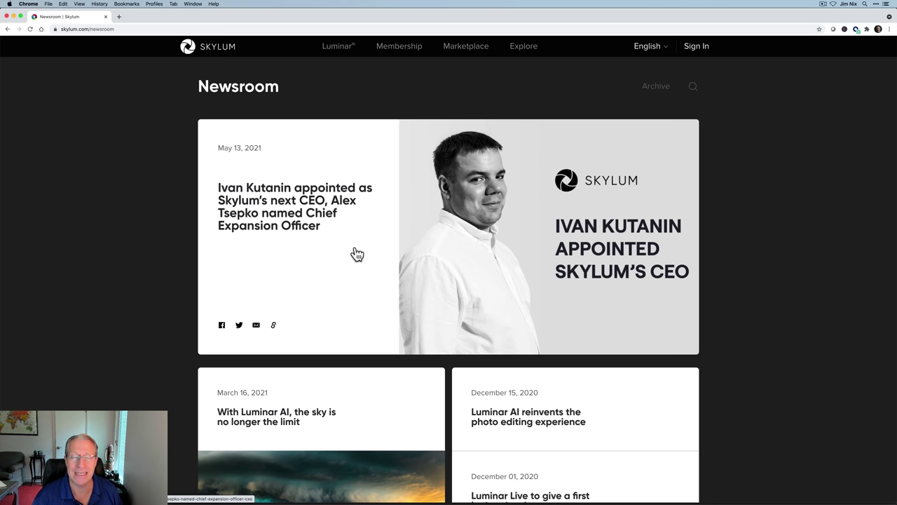
Close the Skylum Newsroom tab in Chrome to return to Luminar AI
click(106, 20)
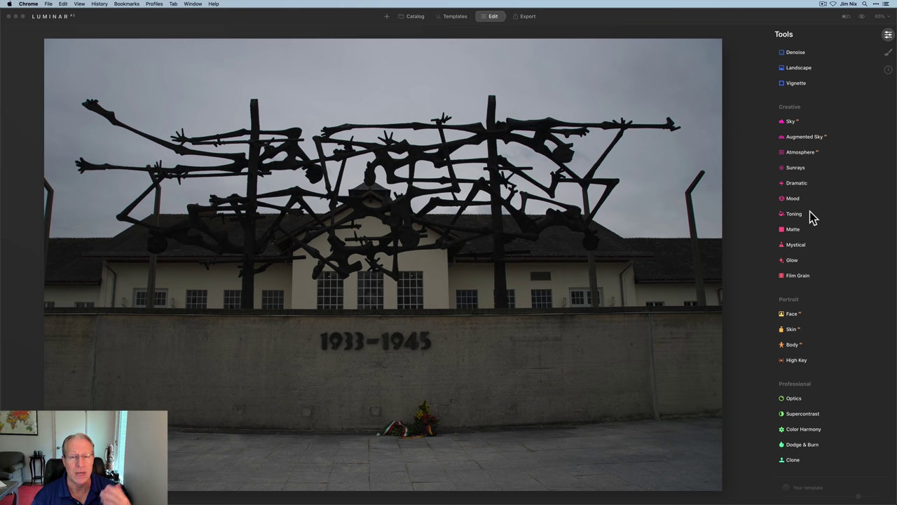
Replace the memorial photo's grey sky with Sunset Clouds 2 from the Sky AI sky list
click(791, 121)
click(816, 80)
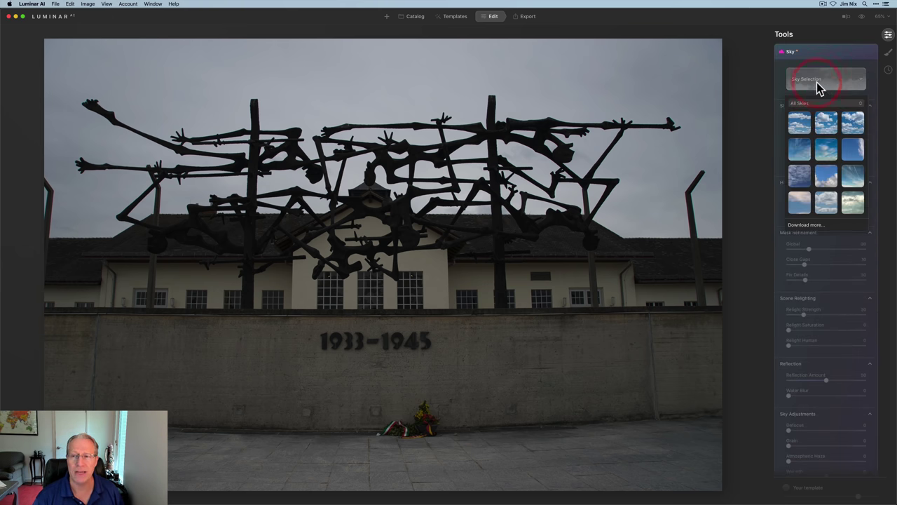
scroll(817, 163, down, 10)
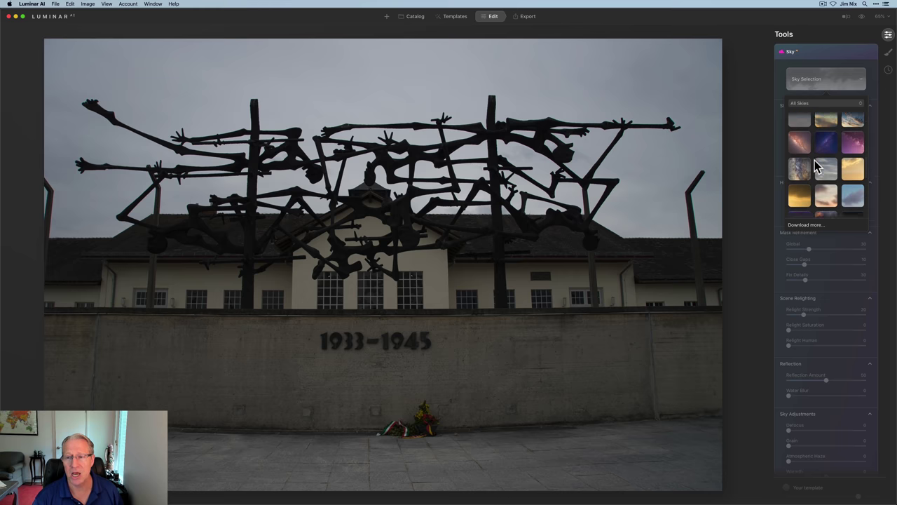
click(806, 177)
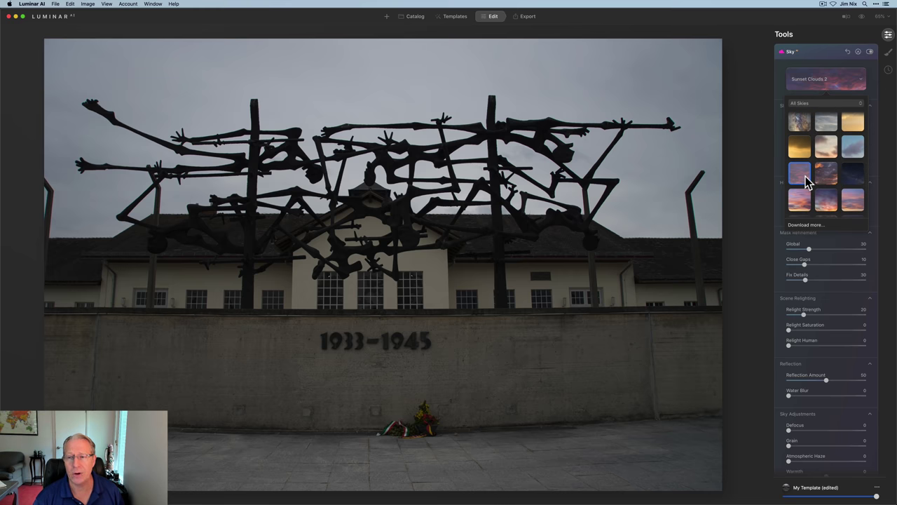
click(818, 81)
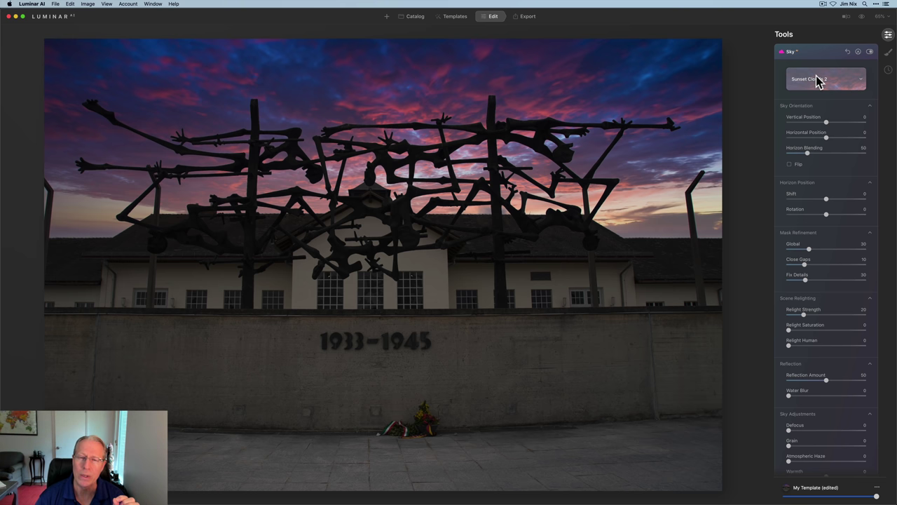
Inspect the sky blending around the sculpture at 100% zoom, then fit the photo to the screen
click(880, 16)
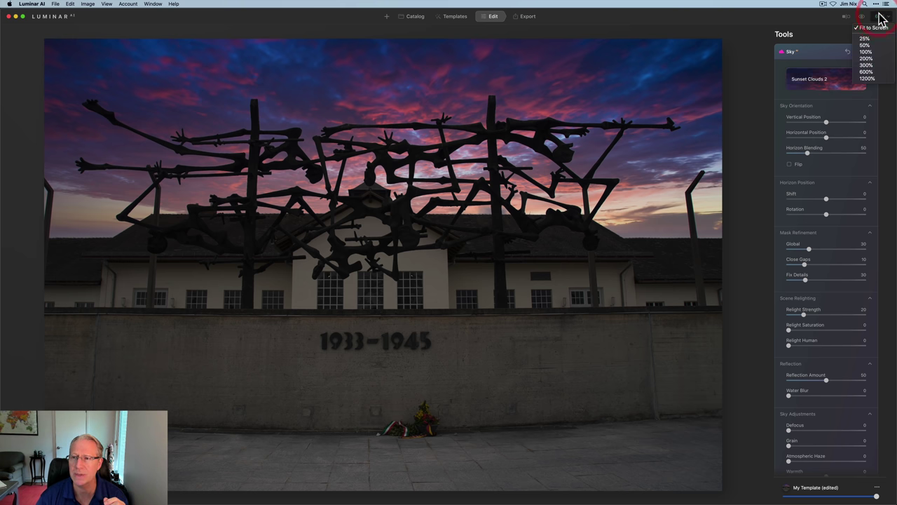
click(866, 51)
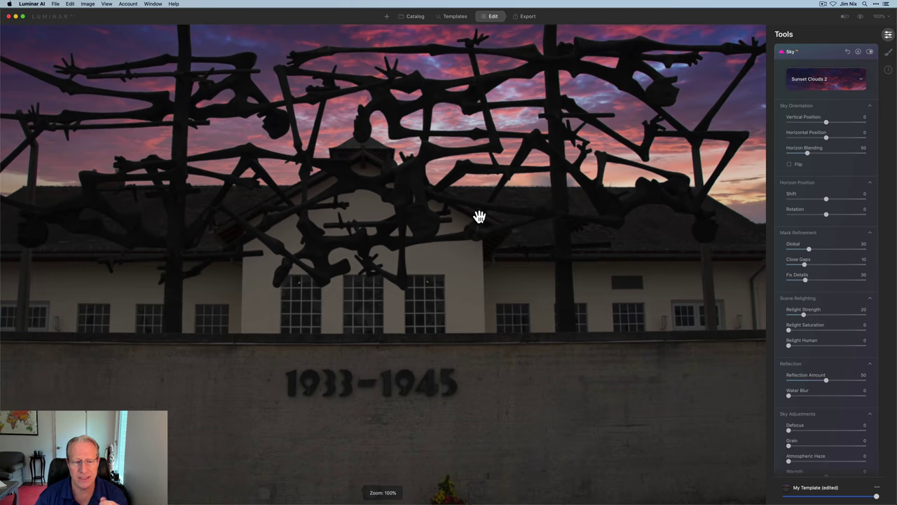
scroll(479, 216, up, 5)
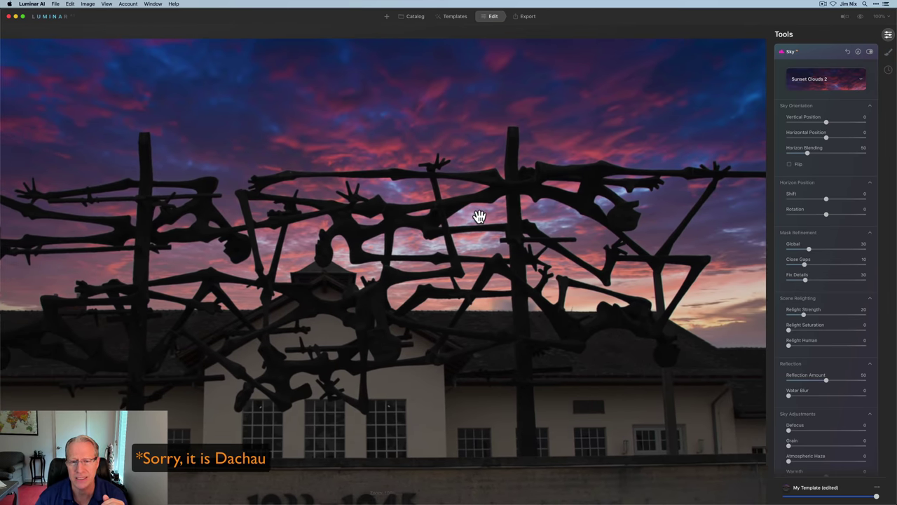
scroll(479, 216, right, 5)
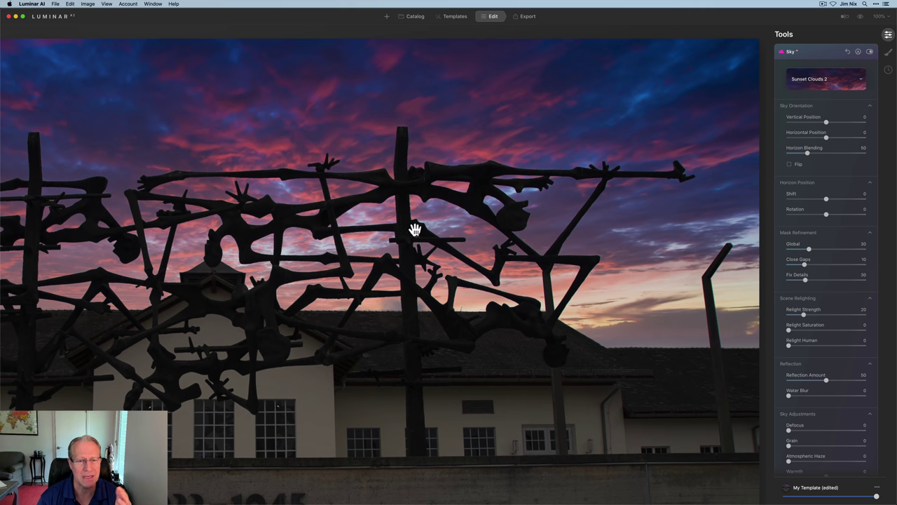
drag(357, 220, 555, 208)
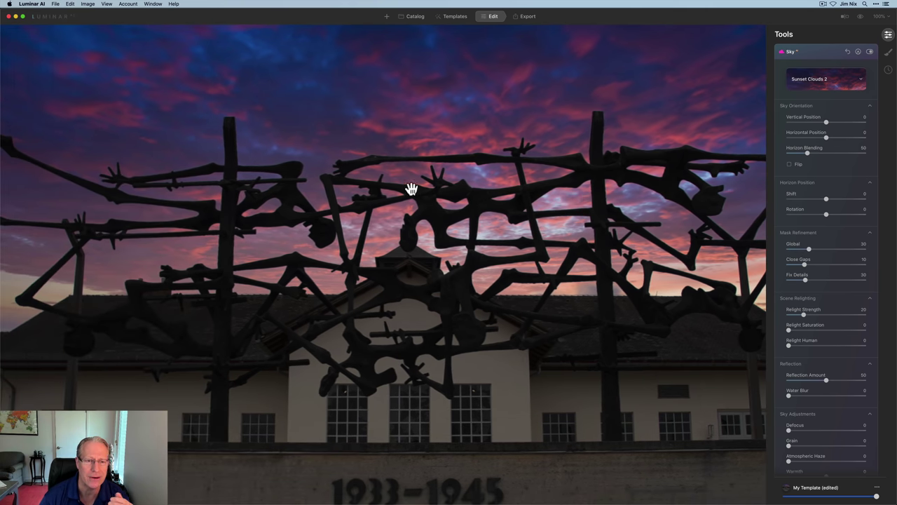
drag(412, 189, 436, 204)
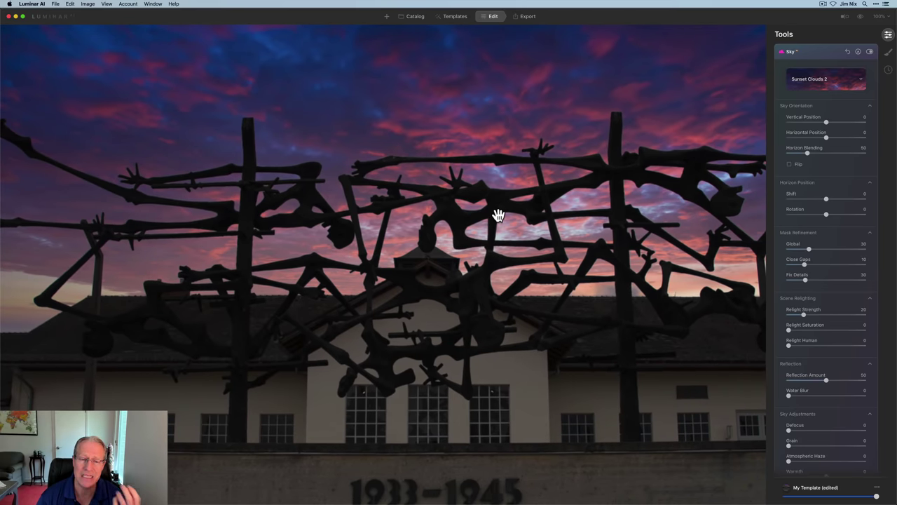
drag(491, 215, 267, 206)
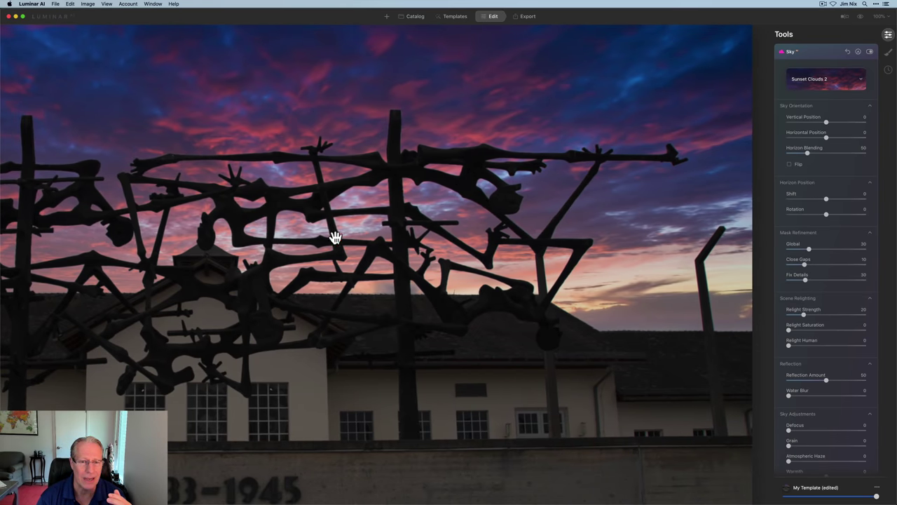
click(500, 212)
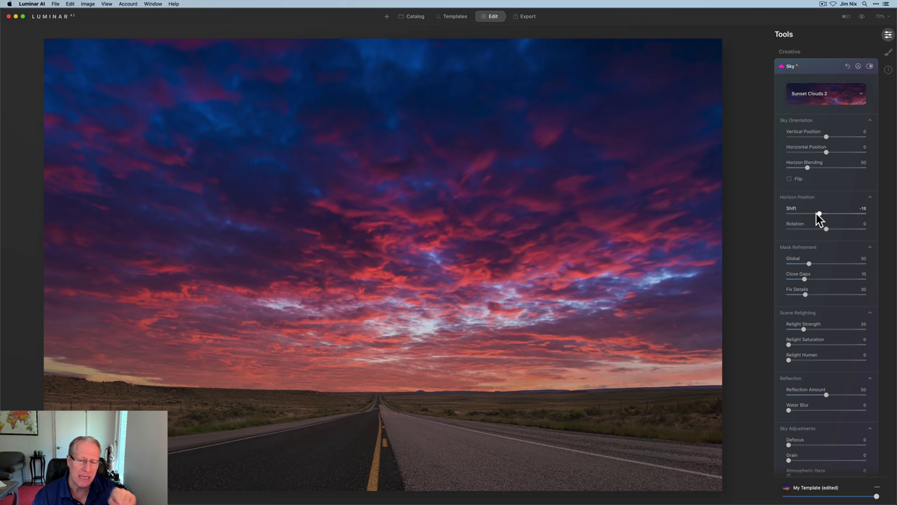
scroll(834, 208, up, 2)
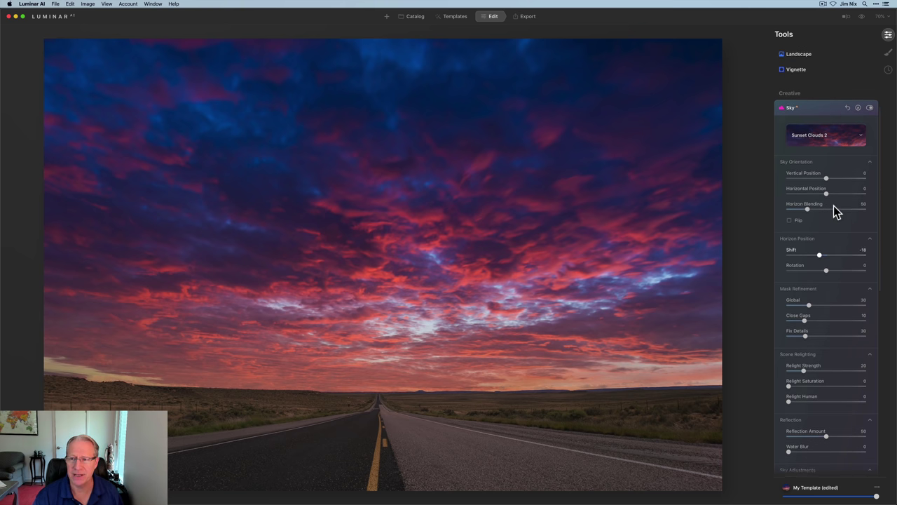
click(869, 109)
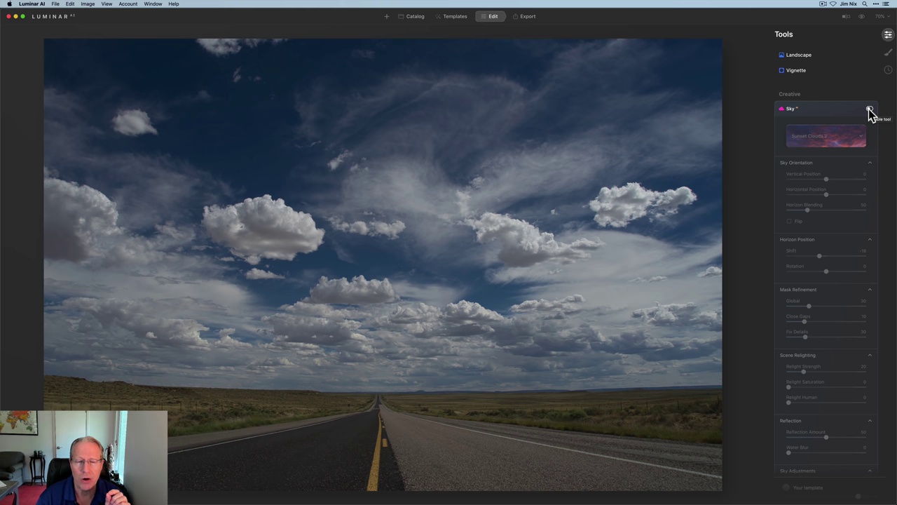
click(870, 110)
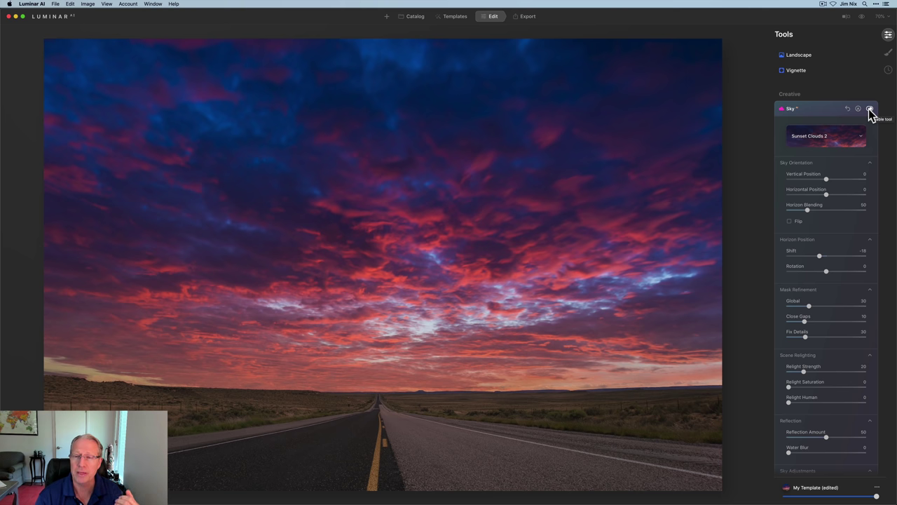
click(870, 110)
click(870, 110)
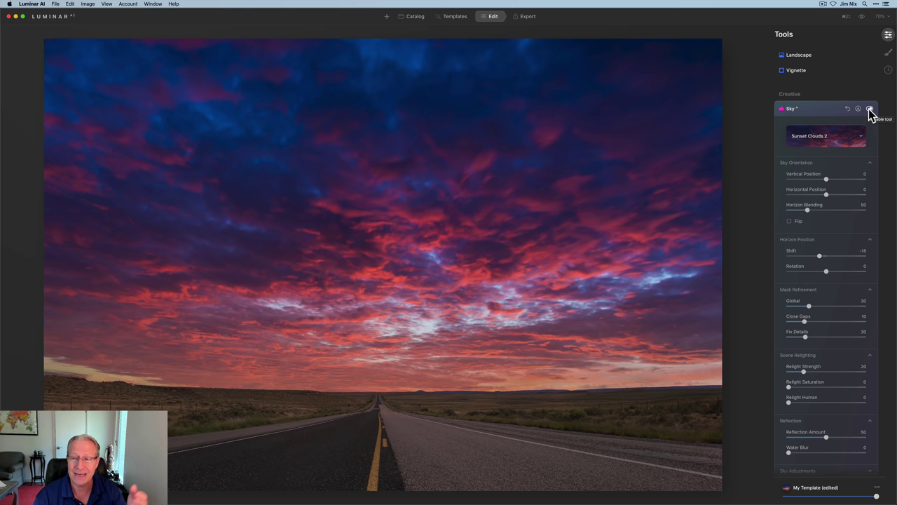
Compare the road photo with and without Sunset Clouds 2 at 100% zoom, leaving the sky enabled
click(870, 110)
double_click(272, 284)
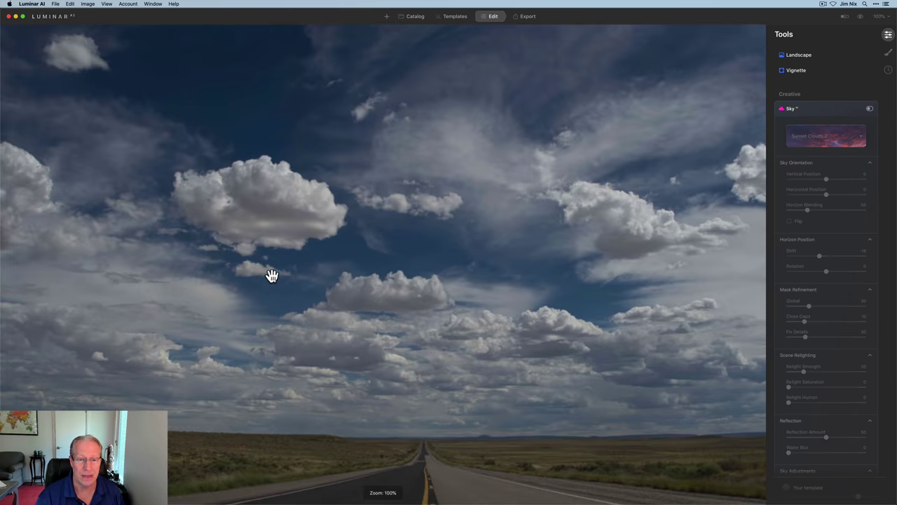
drag(272, 275, 369, 284)
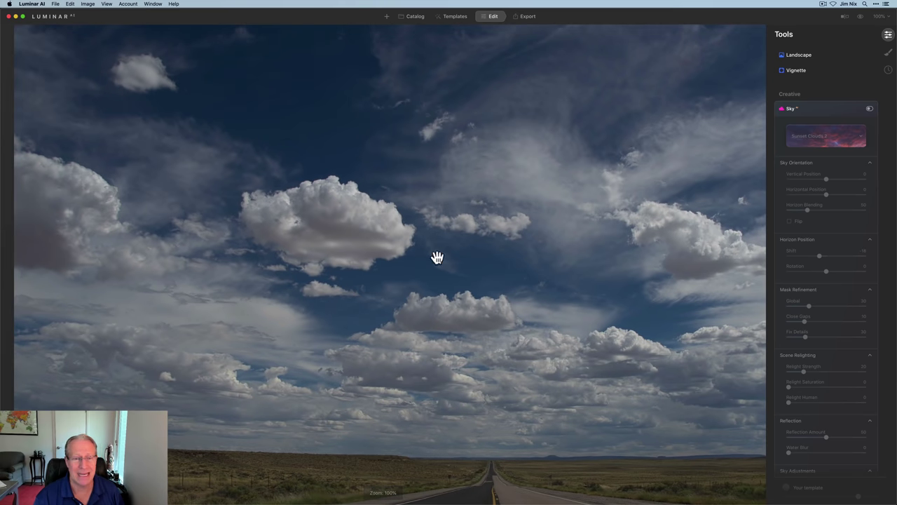
click(870, 109)
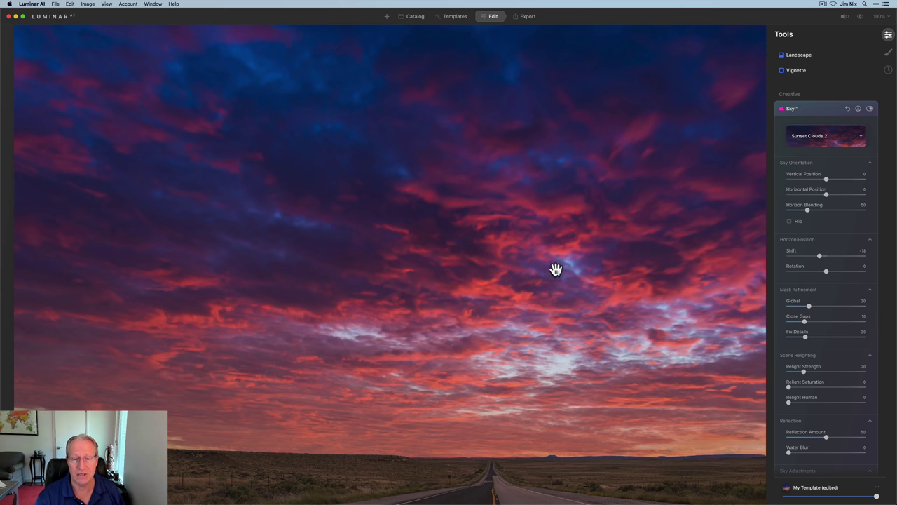
click(552, 305)
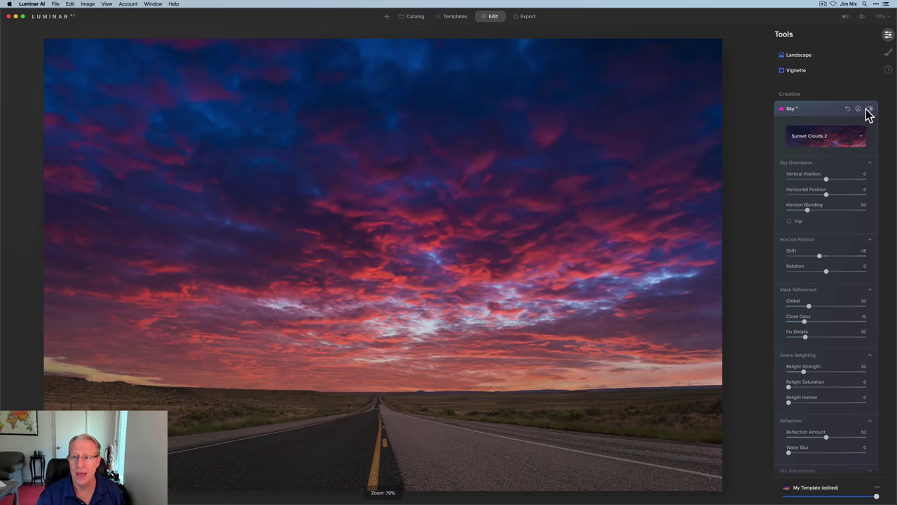
click(870, 109)
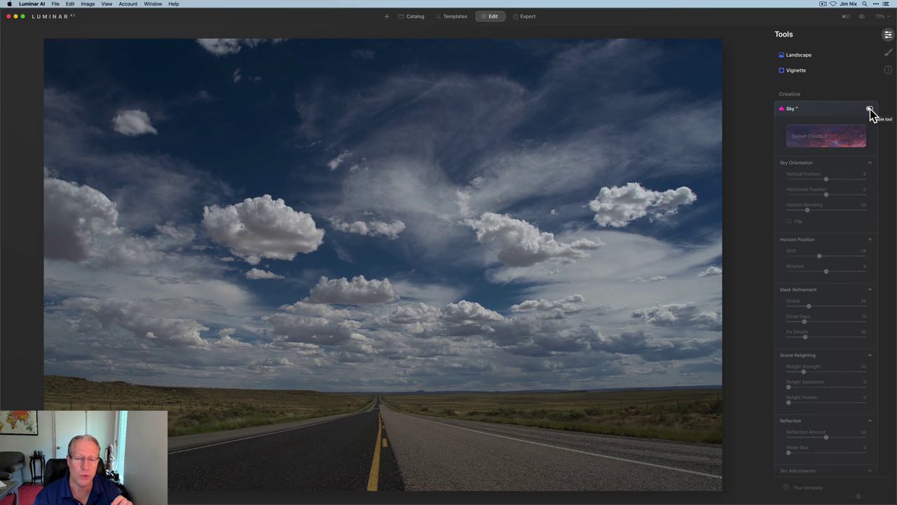
click(870, 110)
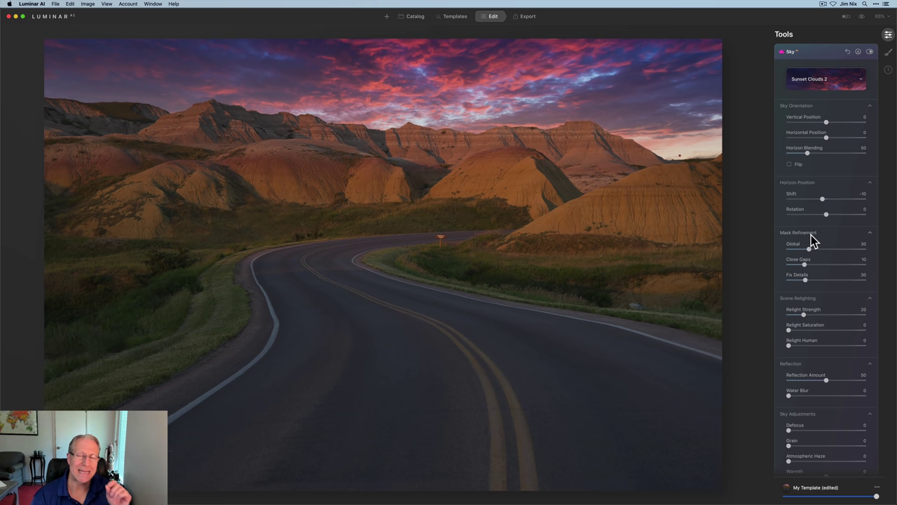
scroll(835, 147, up, 2)
click(870, 85)
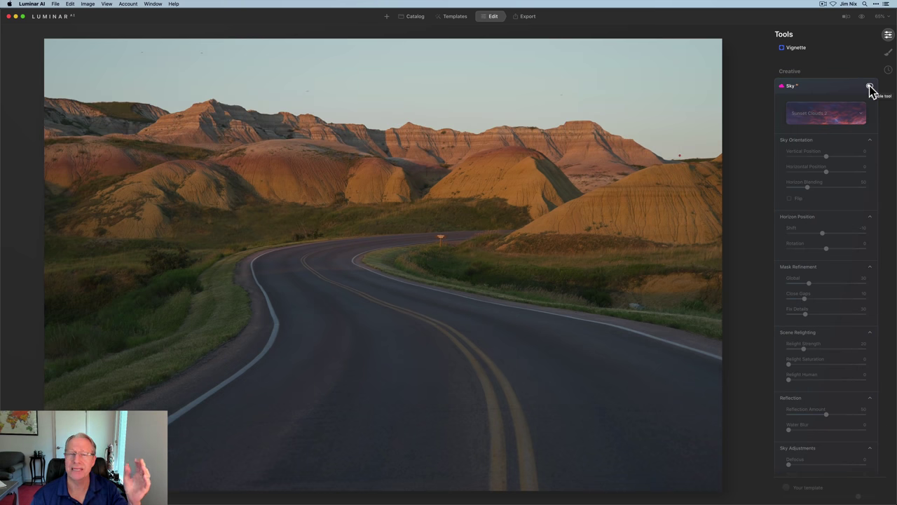
click(869, 86)
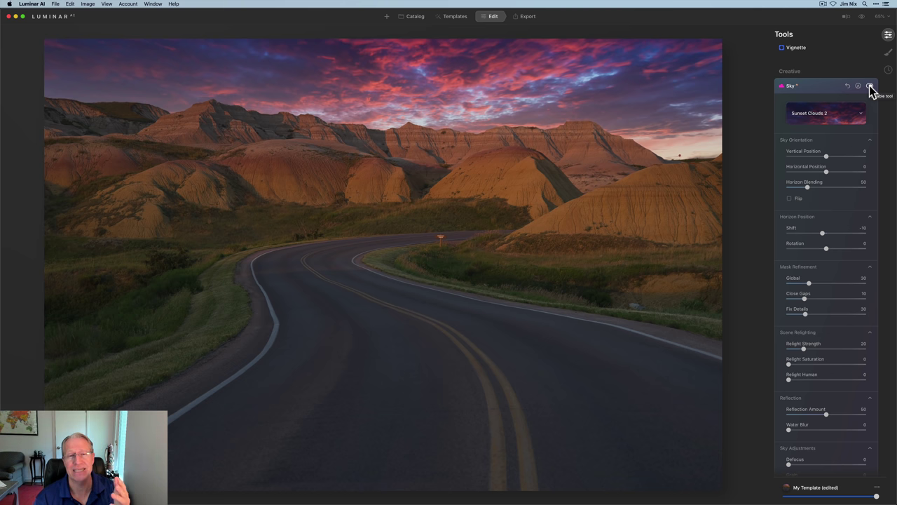
click(870, 86)
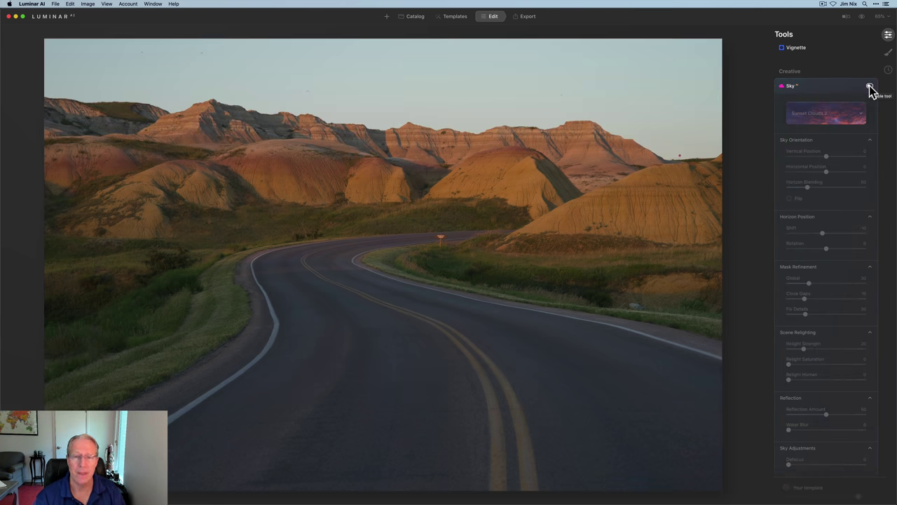
click(870, 86)
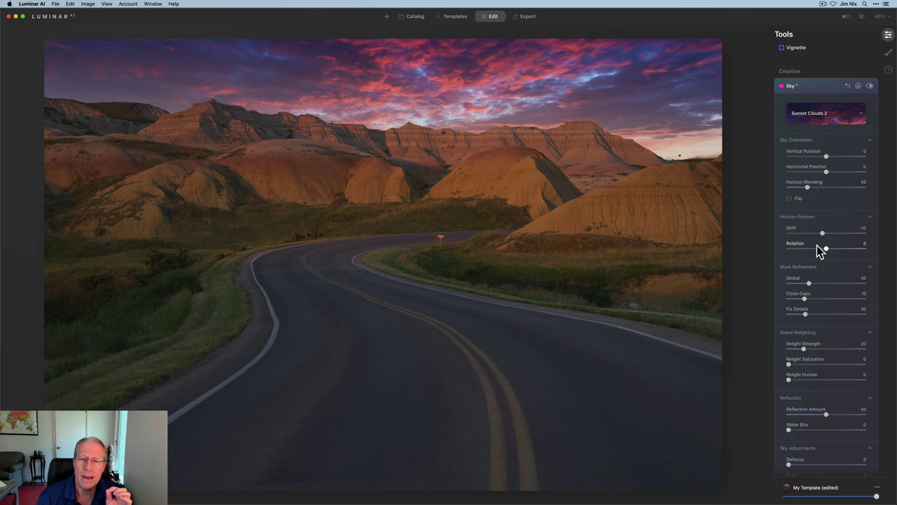
scroll(817, 245, down, 3)
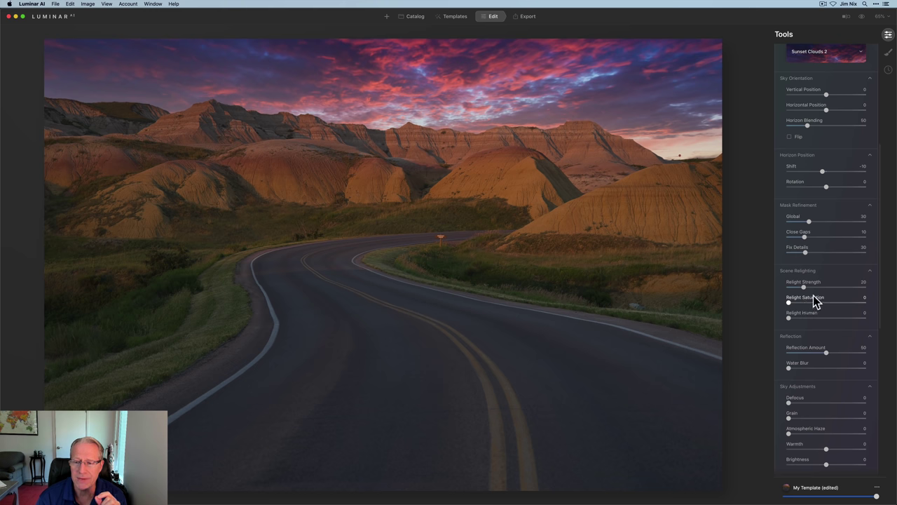
scroll(818, 287, up, 1)
scroll(820, 287, up, 2)
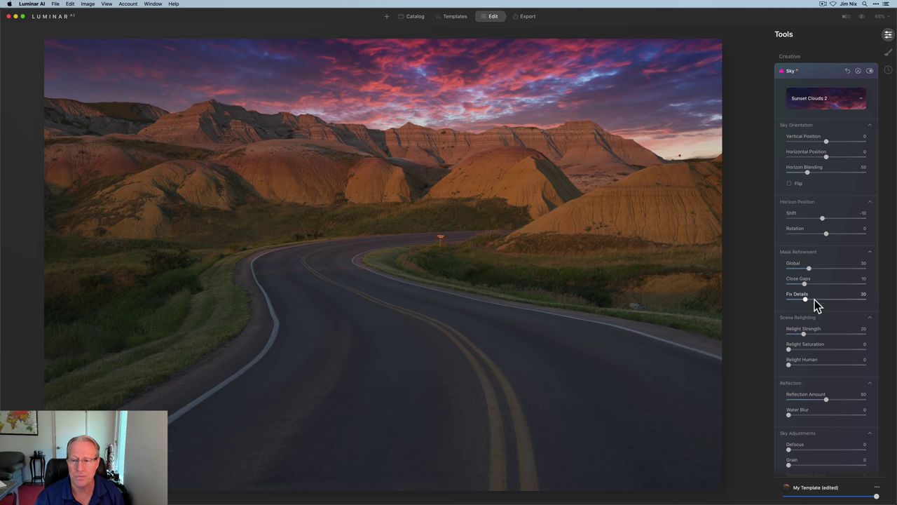
Increase Relight Strength and fine-tune the sky's Vertical Position on the badlands photo
drag(821, 335, 841, 335)
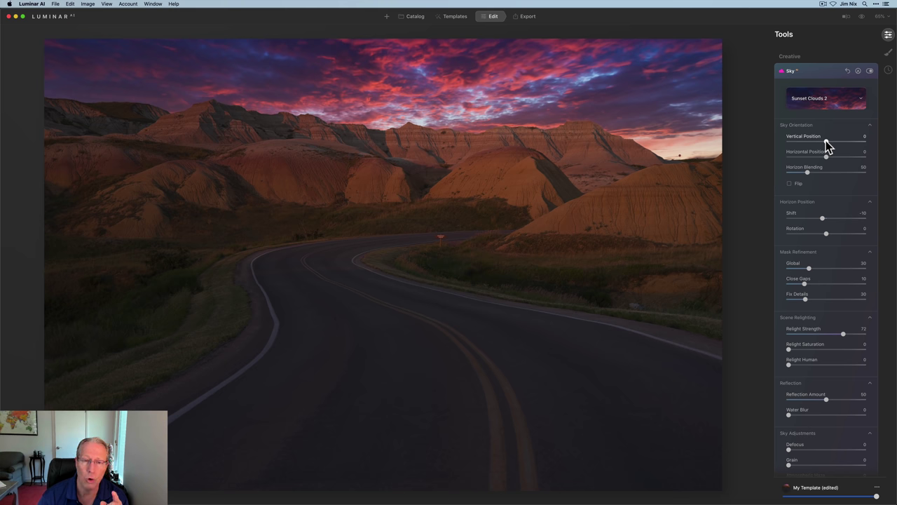
drag(825, 142, 808, 140)
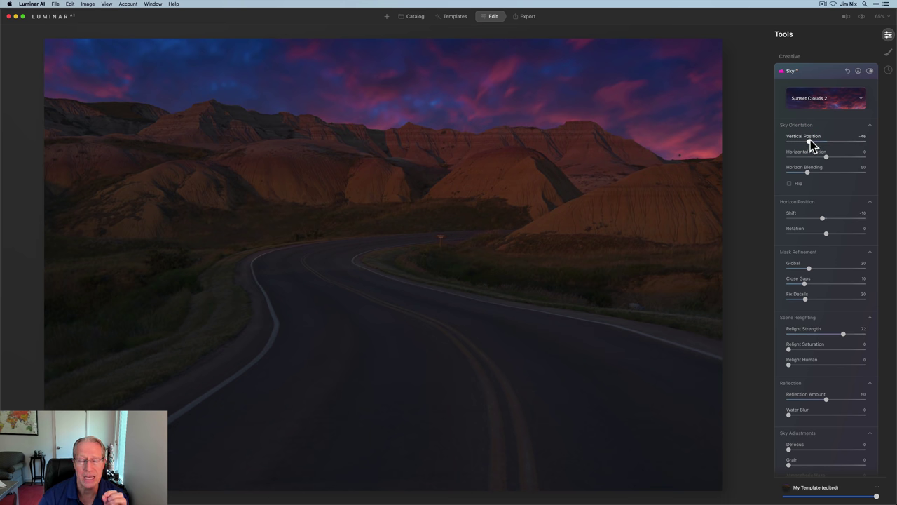
drag(809, 140, 812, 139)
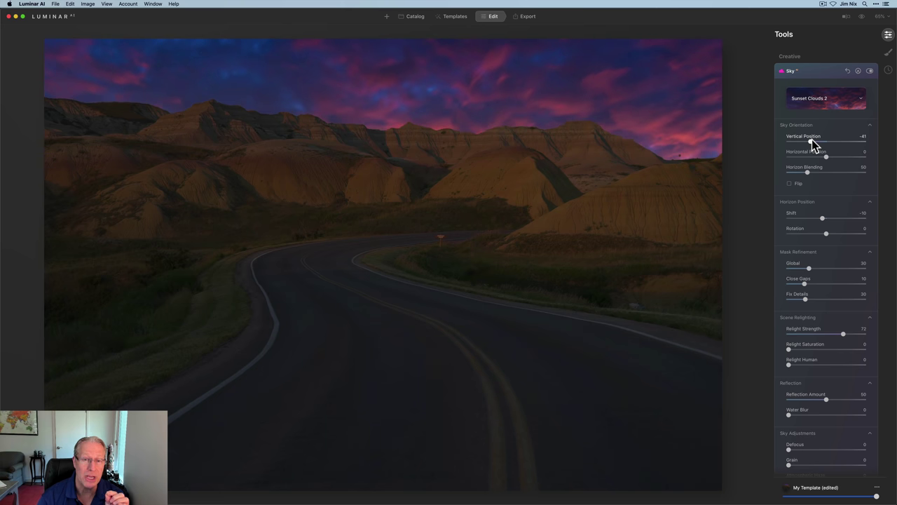
drag(812, 140, 825, 139)
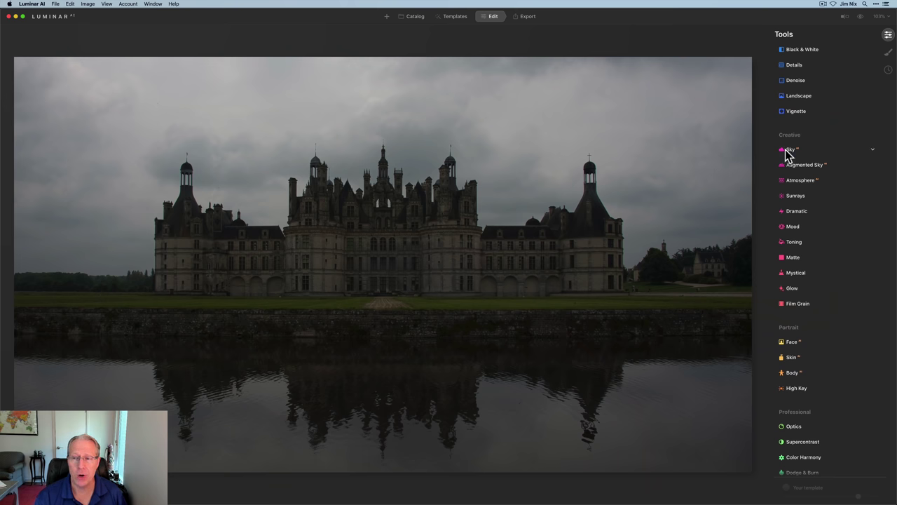
Apply Sunset Clouds 2 from the Sky AI list to the castle photo and zoom in to check it
click(783, 149)
click(813, 86)
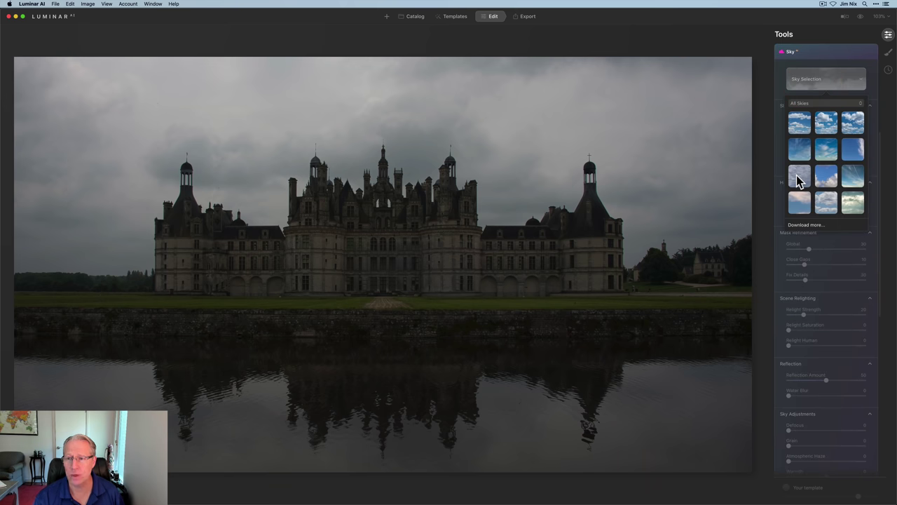
scroll(797, 180, down, 2)
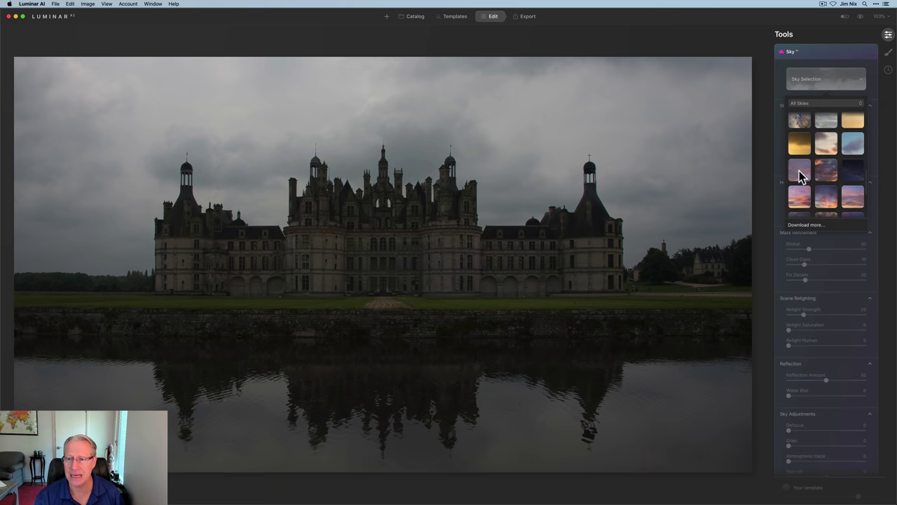
click(799, 172)
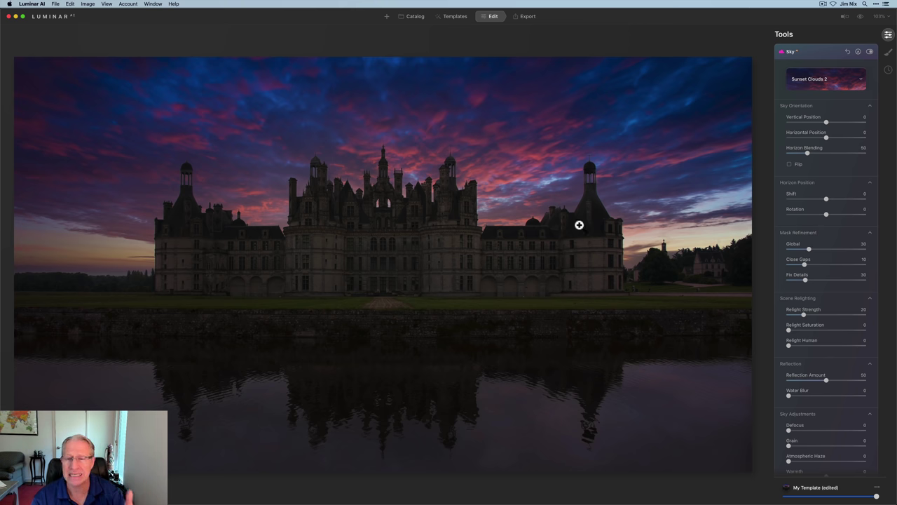
click(393, 194)
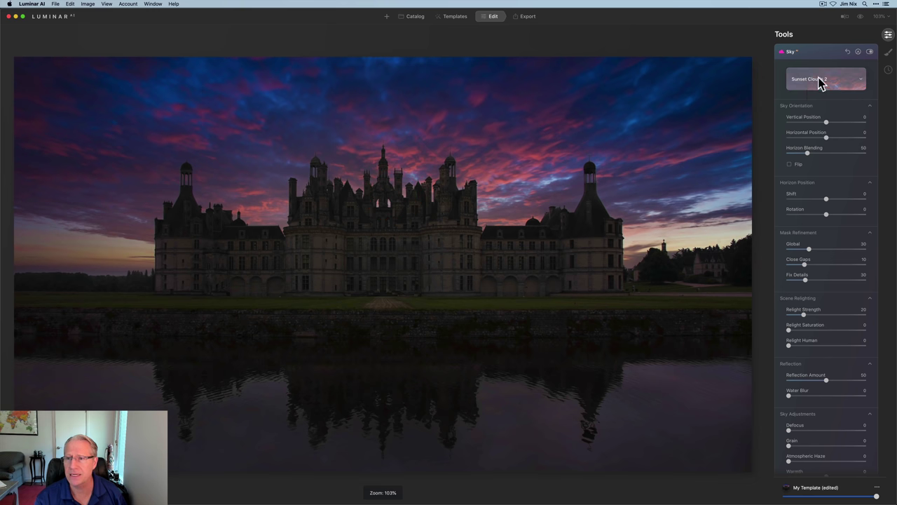
click(879, 16)
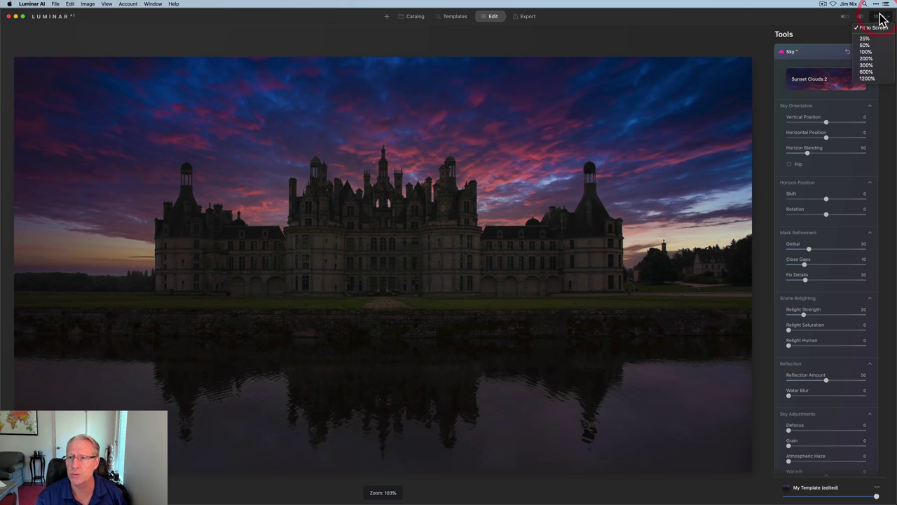
click(867, 64)
drag(479, 175, 484, 355)
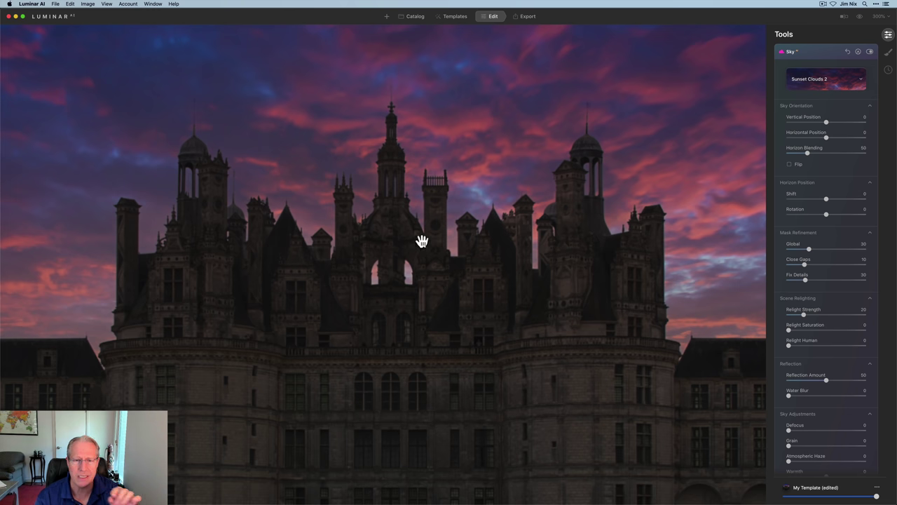
click(870, 52)
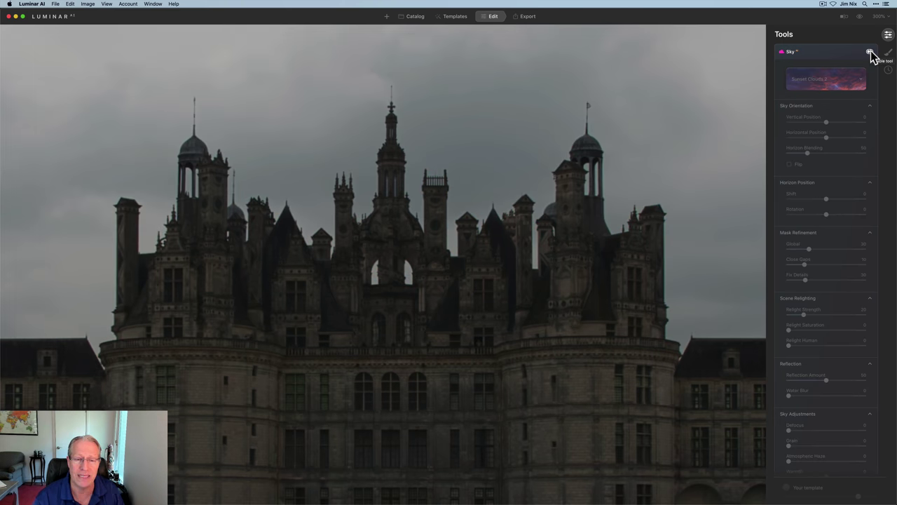
click(870, 52)
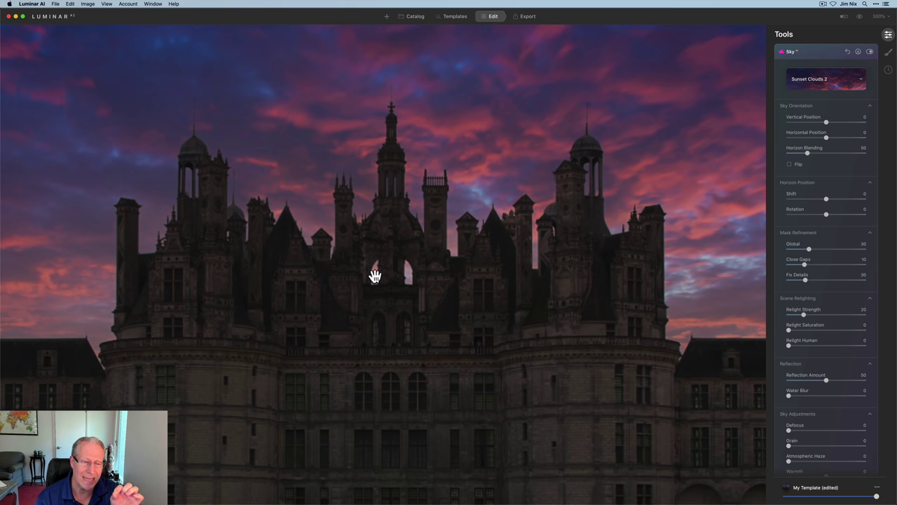
click(476, 262)
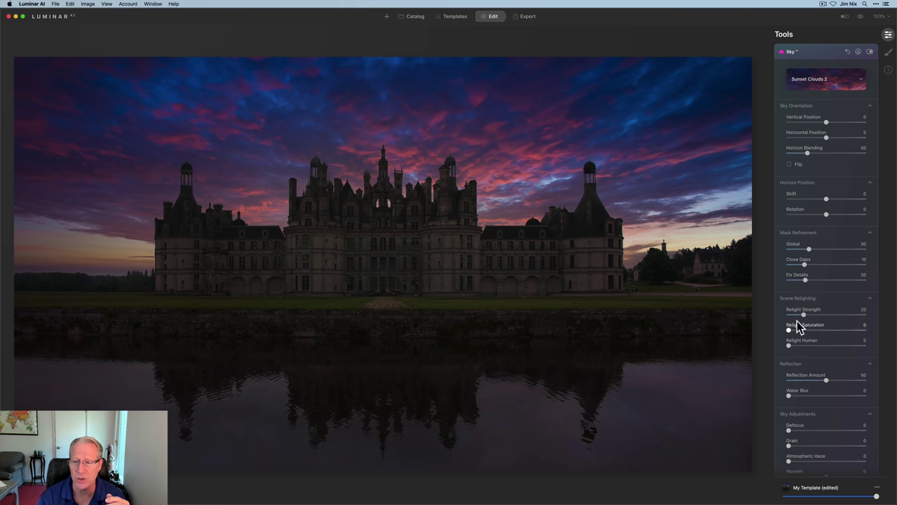
Raise Relight Strength to 53 and lower the sky's Vertical Position to -16
drag(822, 313, 829, 317)
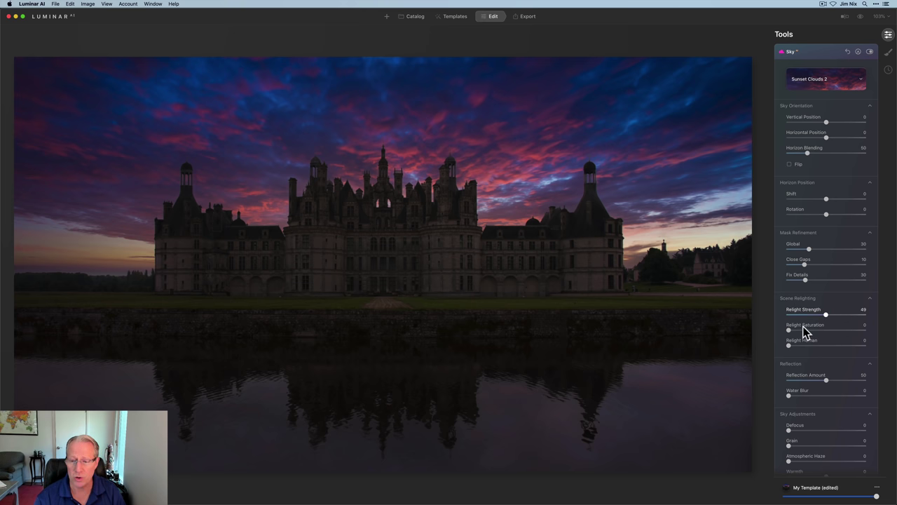
drag(825, 314, 829, 315)
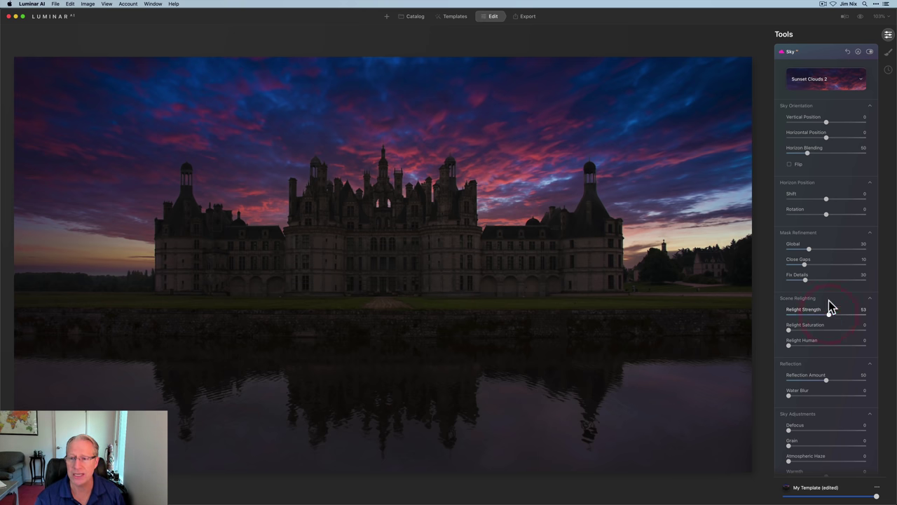
scroll(843, 178, up, 1)
mouse_move(827, 133)
mouse_down()
mouse_move(811, 133)
mouse_move(819, 134)
mouse_up()
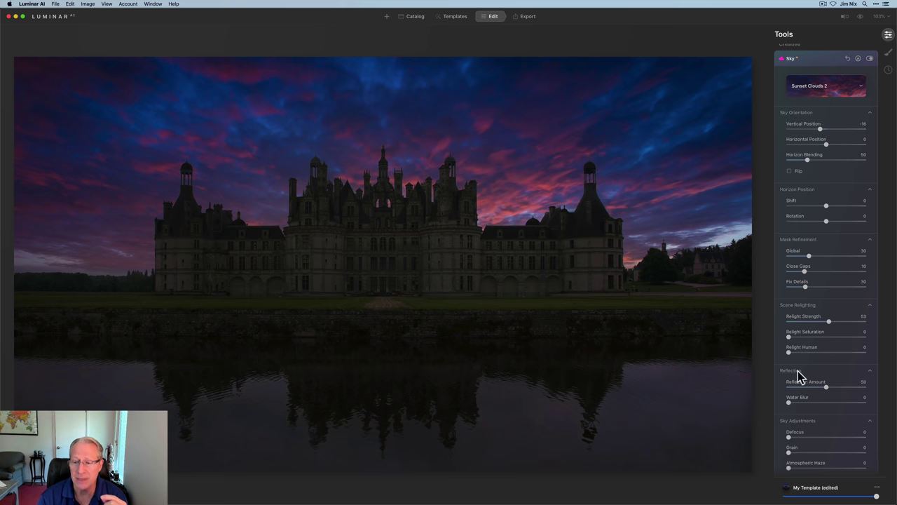
Set the sky's Vertical Position to -11 and Horizon Position Shift to -3
scroll(814, 396, down, 3)
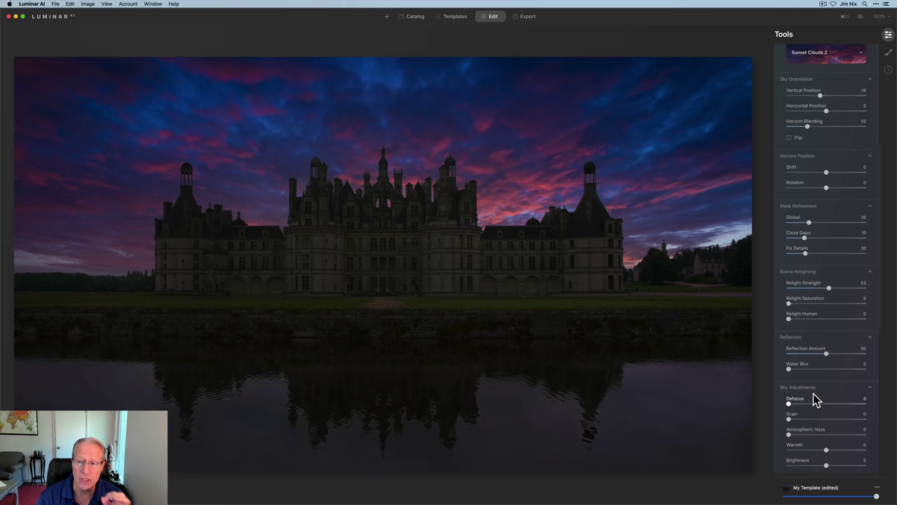
scroll(831, 260, up, 3)
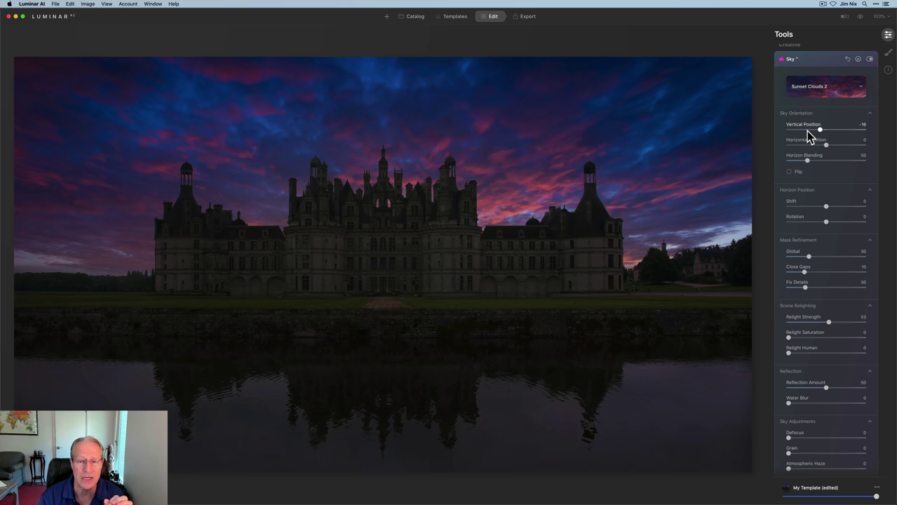
drag(817, 133, 823, 139)
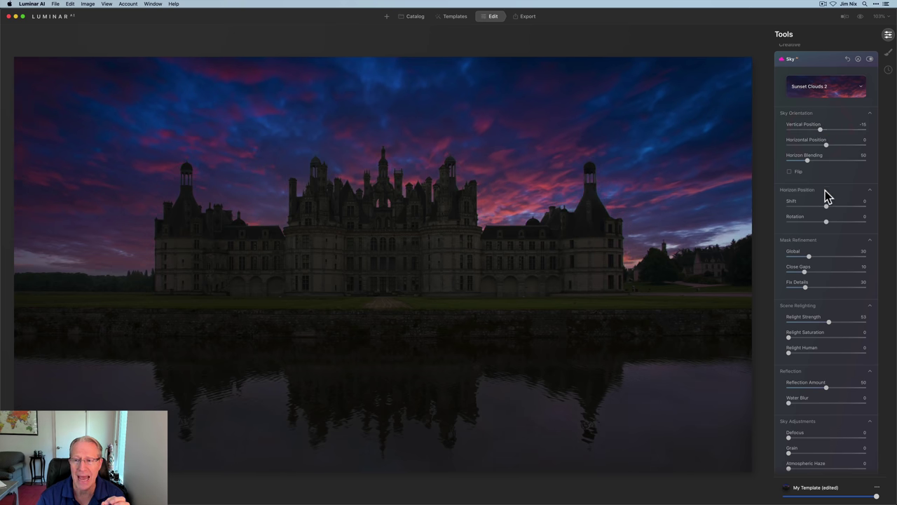
drag(827, 206, 823, 209)
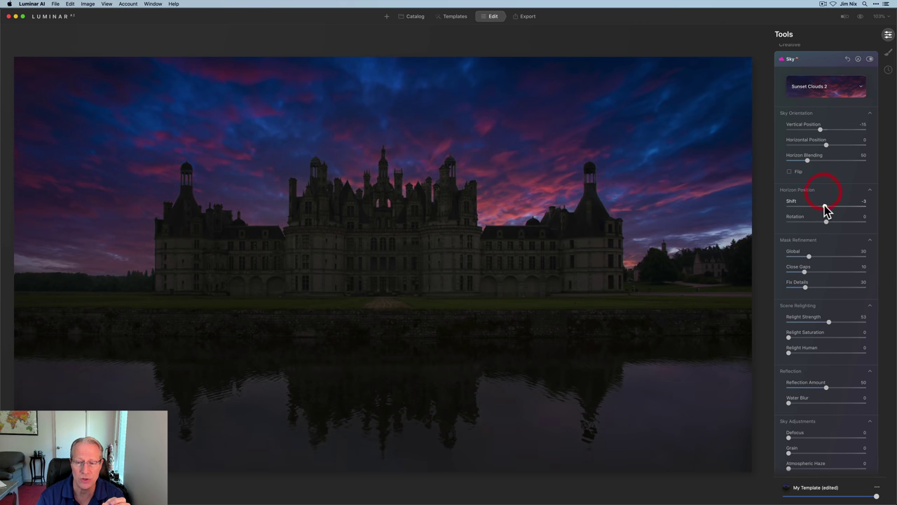
drag(819, 131, 822, 130)
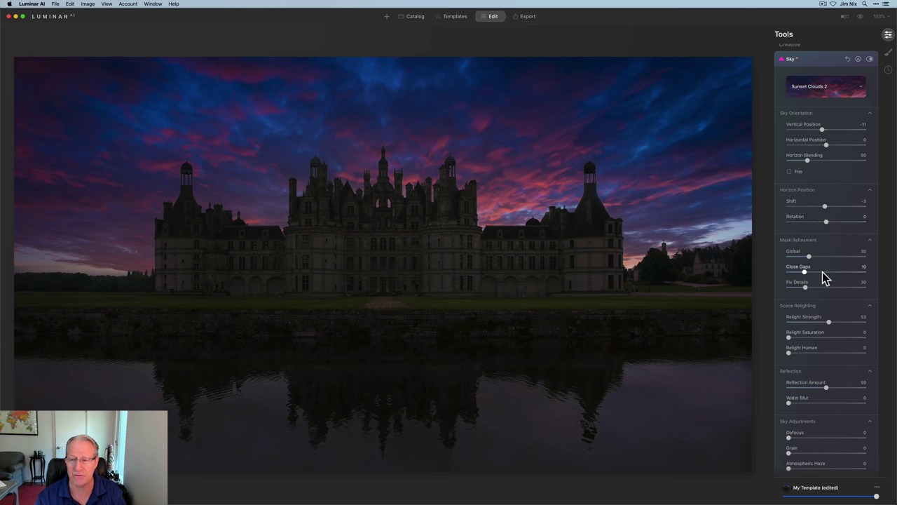
Raise the sky Brightness to 39 and set the Reflection Water Blur to 25
scroll(823, 272, down, 3)
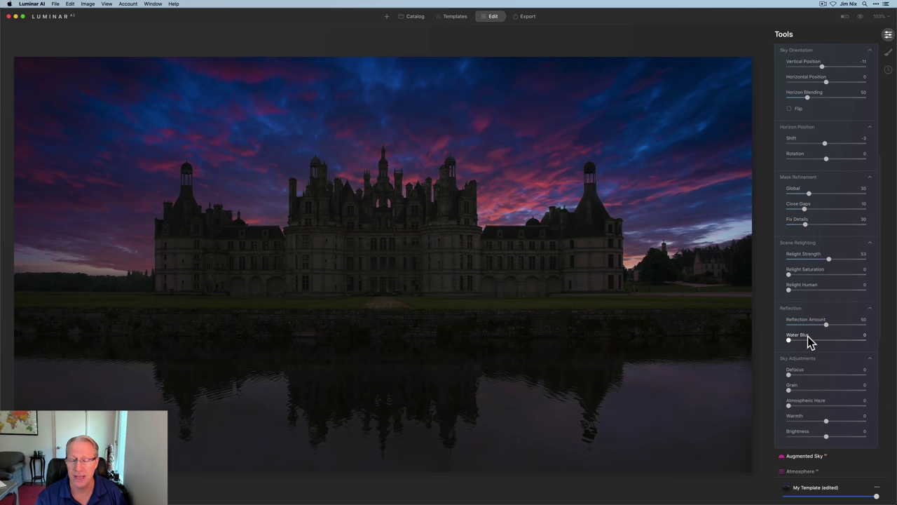
scroll(807, 335, down, 1)
scroll(809, 342, down, 1)
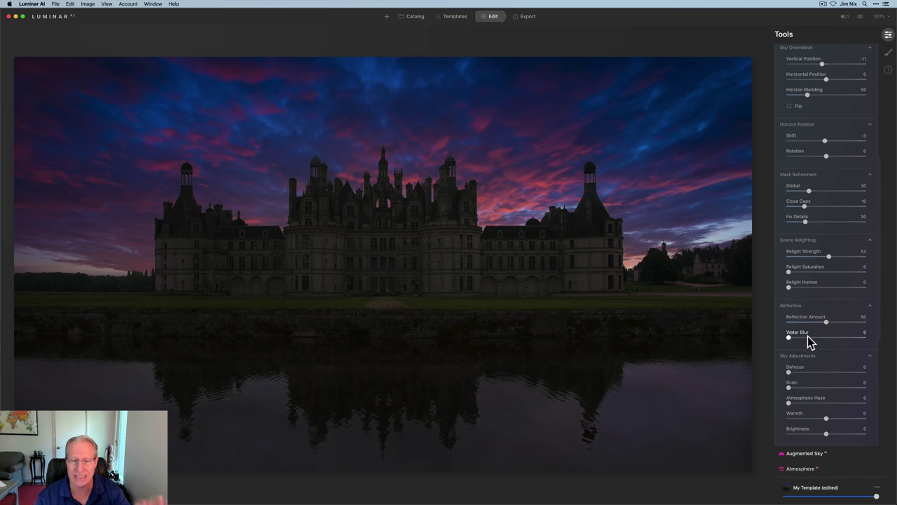
scroll(810, 342, down, 2)
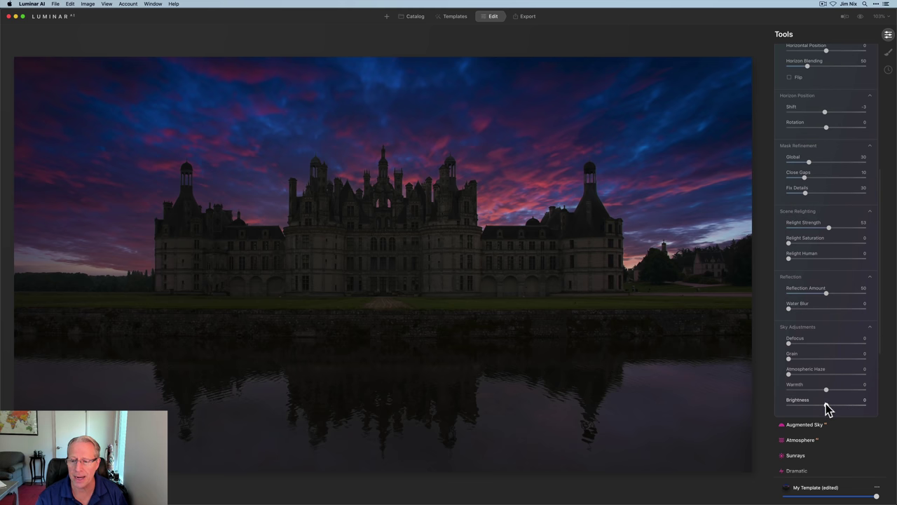
drag(830, 403, 841, 404)
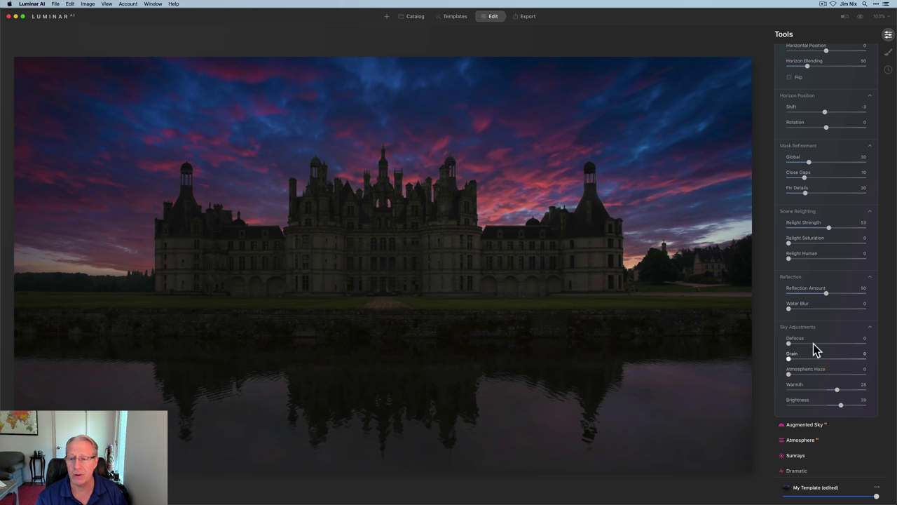
drag(790, 309, 797, 309)
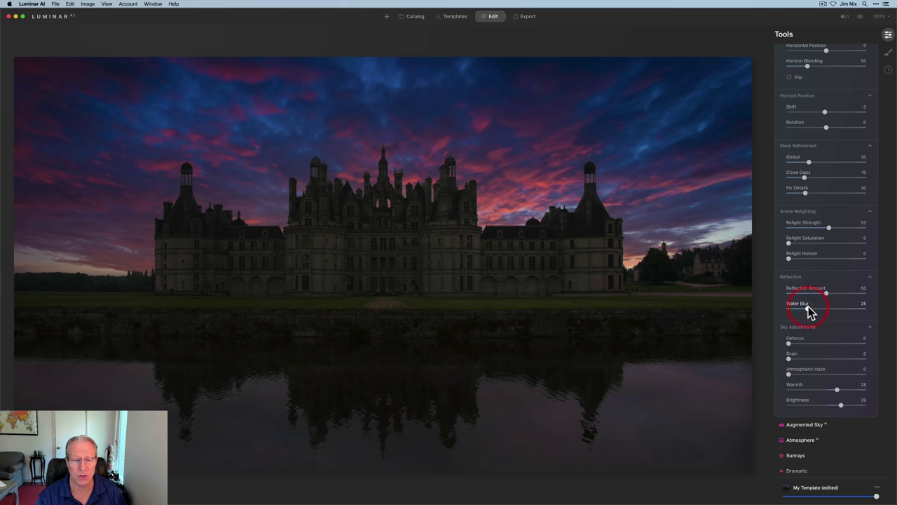
scroll(816, 280, up, 10)
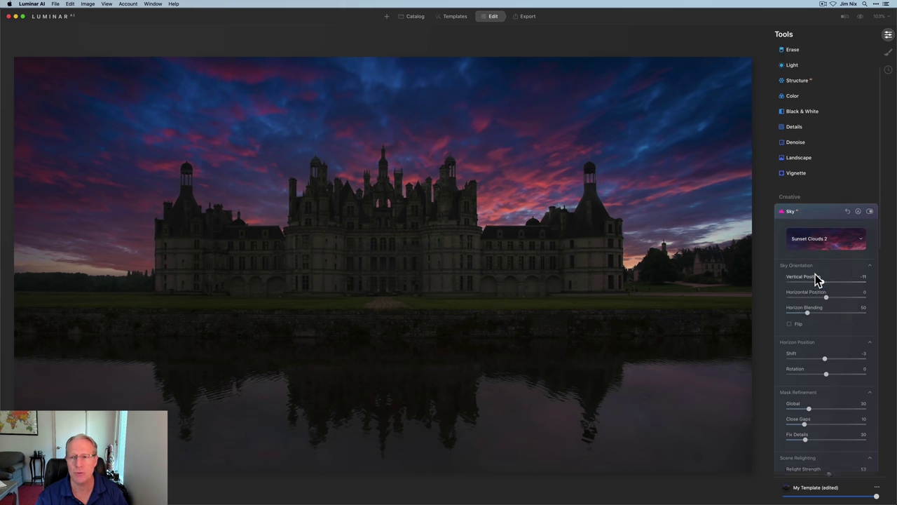
scroll(815, 279, up, 3)
Set Enhance Accent to 61 and warm the replacement sky slightly
click(805, 67)
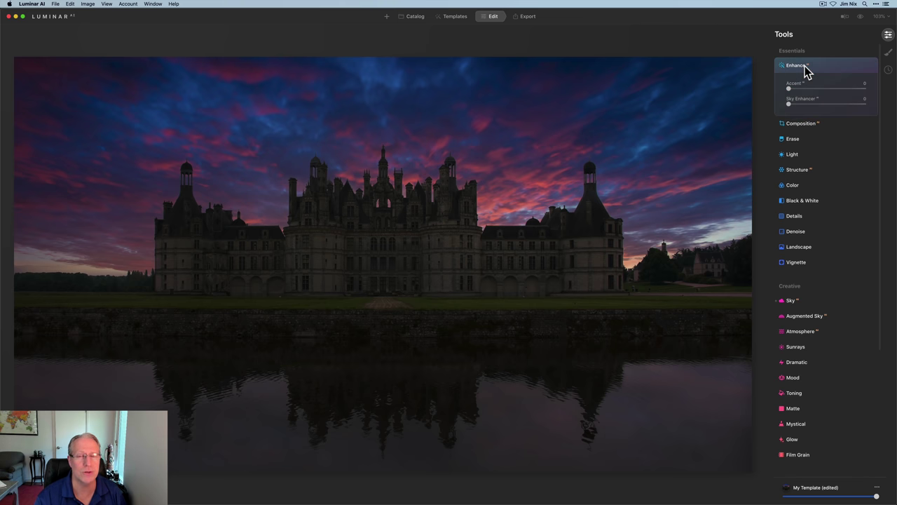
drag(788, 88, 837, 84)
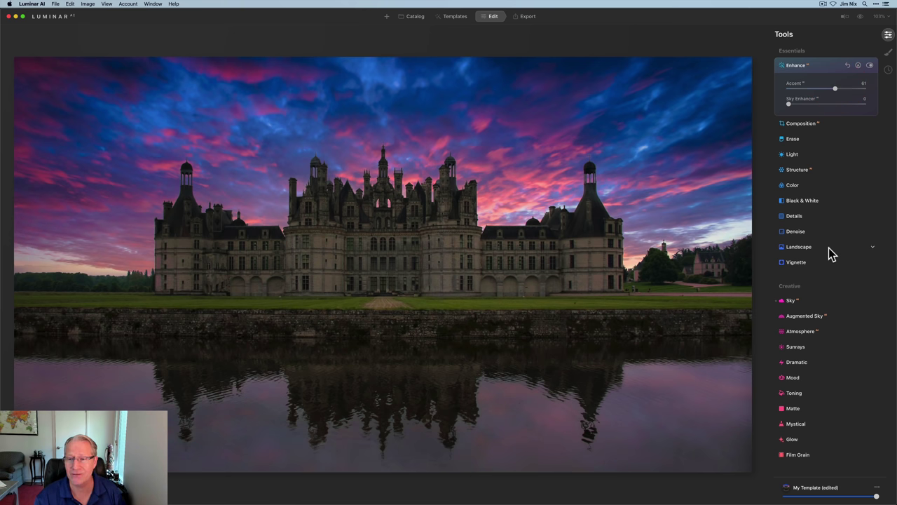
scroll(829, 248, down, 2)
click(801, 273)
scroll(802, 272, down, 10)
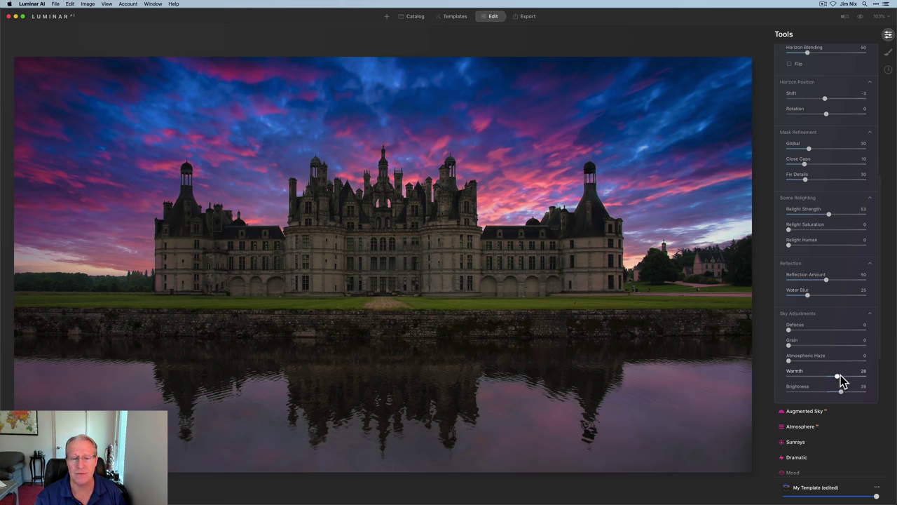
drag(840, 375, 847, 377)
scroll(833, 254, up, 10)
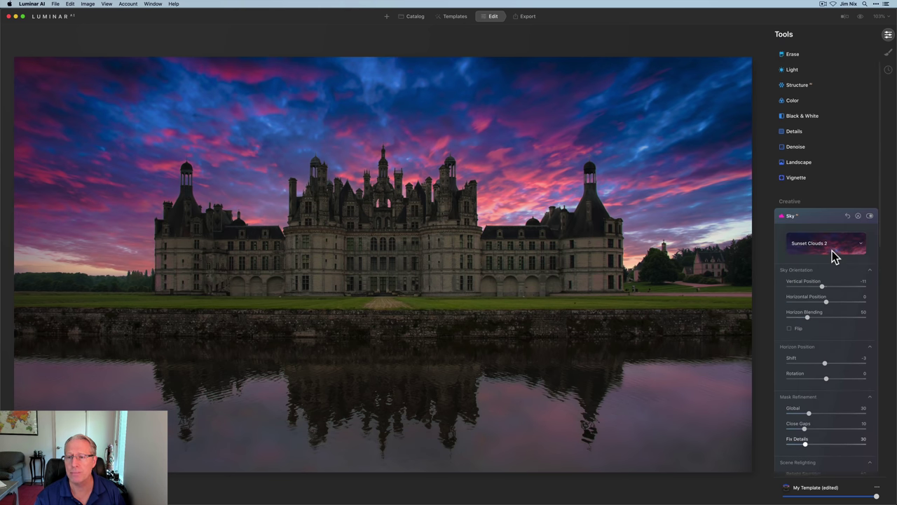
scroll(823, 232, up, 1)
Set Landscape Golden Hour to 38 to warm the château and lawn, then collapse Landscape
click(805, 203)
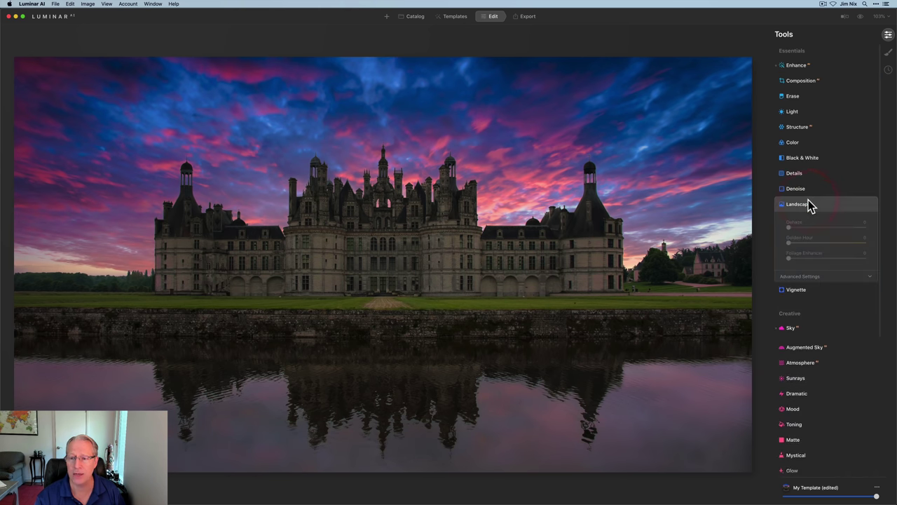
drag(796, 239, 816, 244)
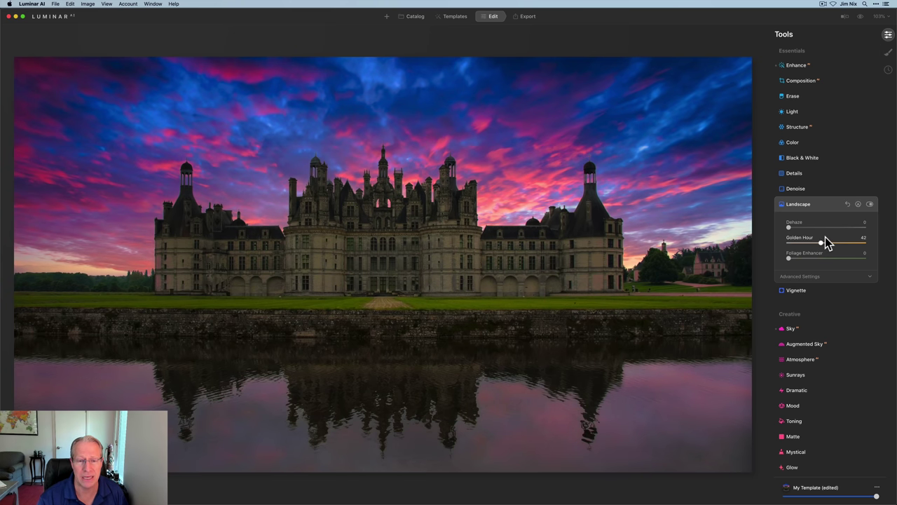
click(821, 238)
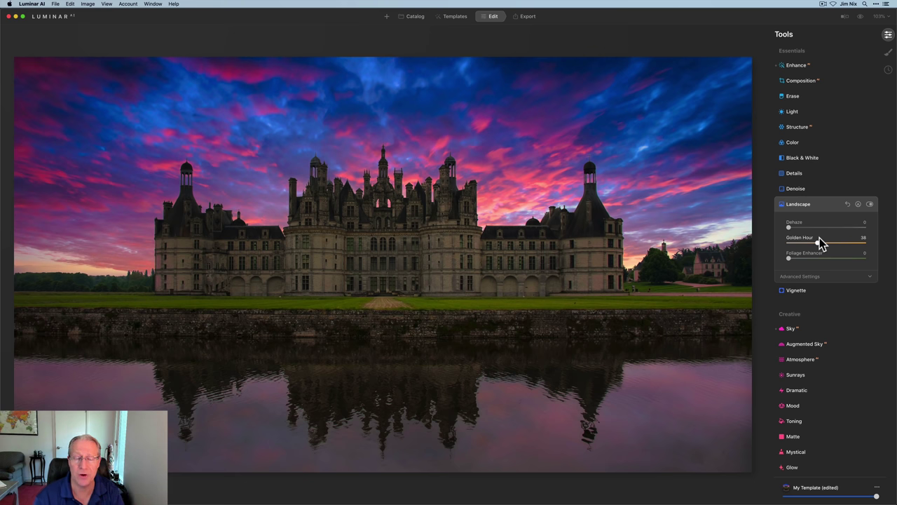
click(818, 203)
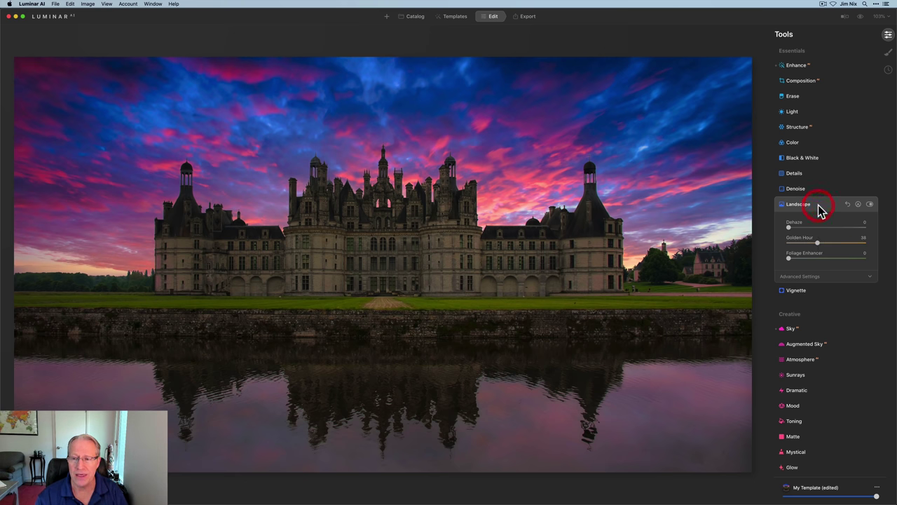